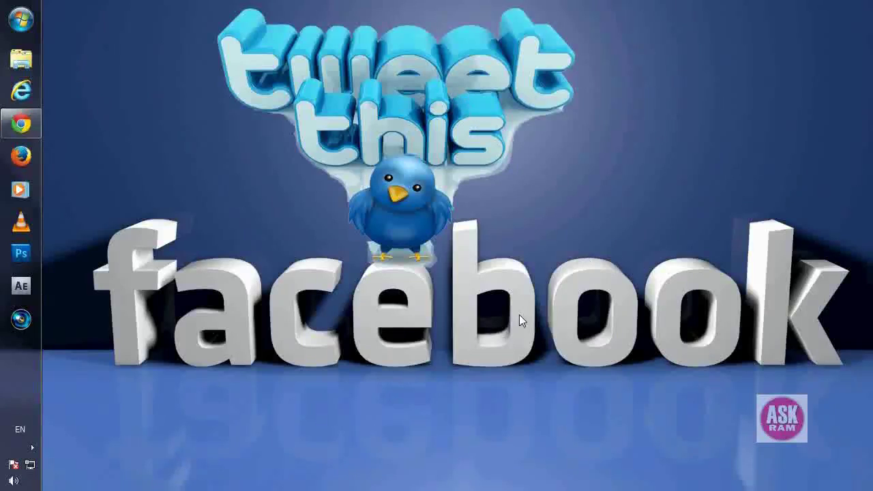
Restore the browser and scroll through the Techs Myth Buster page's timeline posts.
{"action": "left_click", "coordinate": [22, 128]}
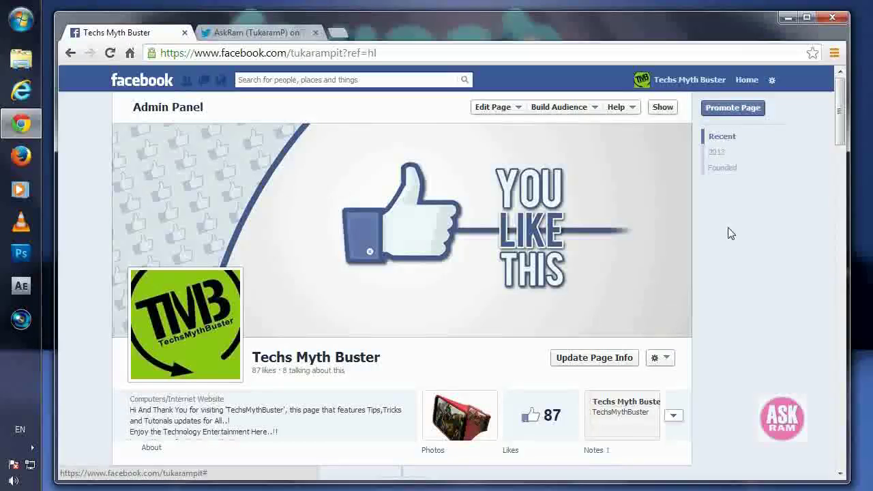
{"action": "scroll", "coordinate": [454, 259], "scroll_direction": "down", "scroll_amount": 3}
{"action": "scroll", "coordinate": [454, 259], "scroll_direction": "down", "scroll_amount": 3}
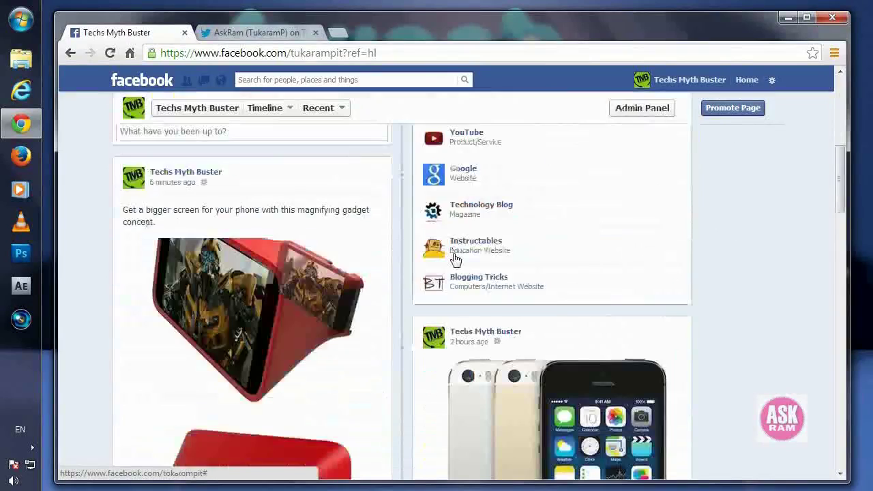
{"action": "scroll", "coordinate": [456, 260], "scroll_direction": "down", "scroll_amount": 3}
{"action": "scroll", "coordinate": [458, 260], "scroll_direction": "down", "scroll_amount": 2}
{"action": "scroll", "coordinate": [457, 255], "scroll_direction": "down", "scroll_amount": 3}
{"action": "scroll", "coordinate": [456, 253], "scroll_direction": "up", "scroll_amount": 4}
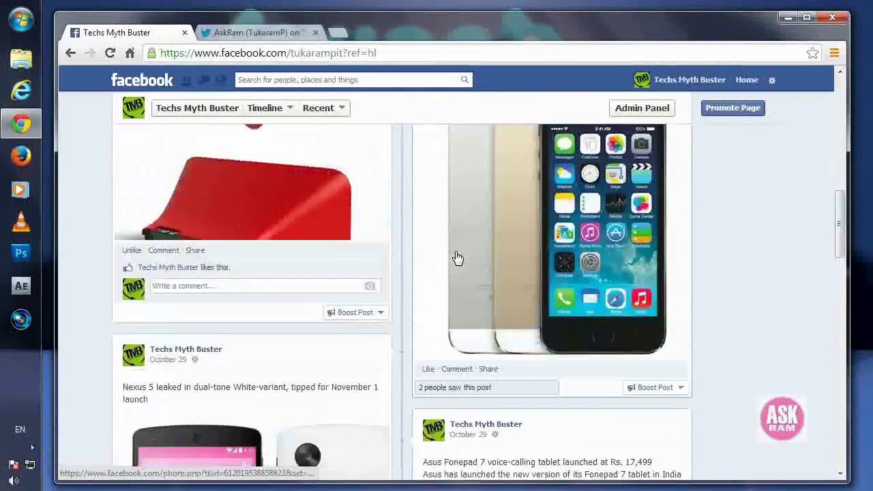
{"action": "scroll", "coordinate": [456, 252], "scroll_direction": "up", "scroll_amount": 1}
{"action": "scroll", "coordinate": [457, 252], "scroll_direction": "down", "scroll_amount": 3}
{"action": "scroll", "coordinate": [457, 258], "scroll_direction": "down", "scroll_amount": 3}
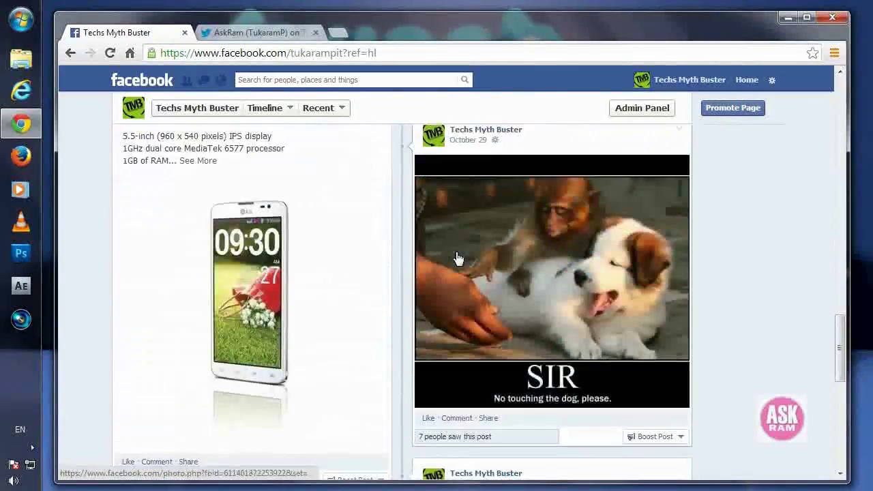
{"action": "scroll", "coordinate": [457, 258], "scroll_direction": "up", "scroll_amount": 1}
{"action": "scroll", "coordinate": [457, 254], "scroll_direction": "up", "scroll_amount": 3}
{"action": "scroll", "coordinate": [457, 253], "scroll_direction": "up", "scroll_amount": 3}
{"action": "scroll", "coordinate": [456, 249], "scroll_direction": "up", "scroll_amount": 3}
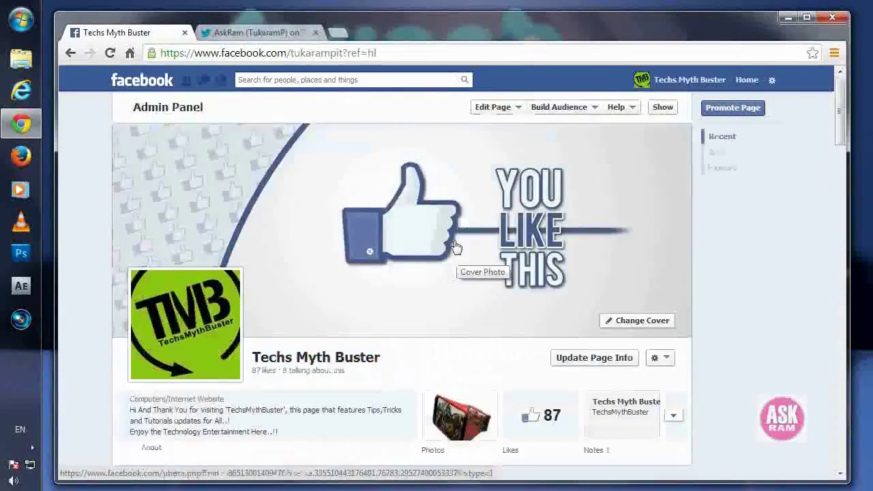
Switch to the AskRam Twitter profile and open Settings from the gear menu.
{"action": "left_click", "coordinate": [265, 34]}
{"action": "scroll", "coordinate": [593, 304], "scroll_direction": "down", "scroll_amount": 6}
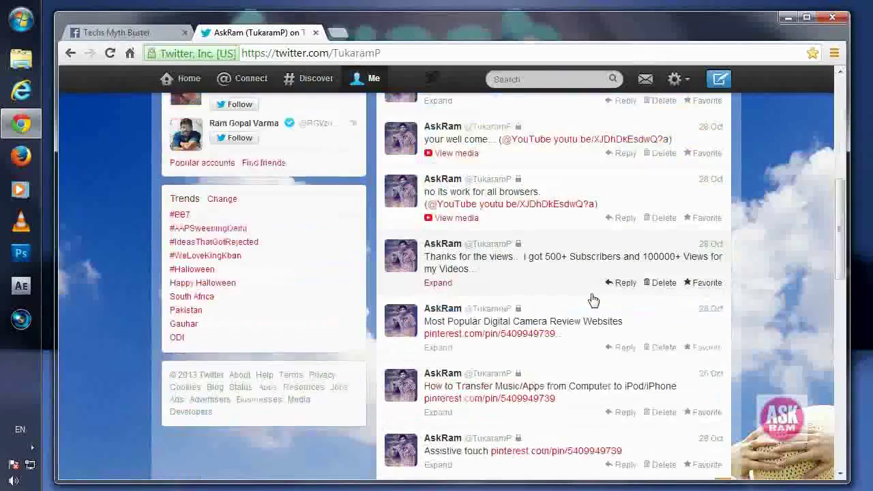
{"action": "scroll", "coordinate": [593, 300], "scroll_direction": "down", "scroll_amount": 2}
{"action": "scroll", "coordinate": [593, 298], "scroll_direction": "down", "scroll_amount": 4}
{"action": "scroll", "coordinate": [592, 298], "scroll_direction": "up", "scroll_amount": 4}
{"action": "scroll", "coordinate": [591, 297], "scroll_direction": "up", "scroll_amount": 5}
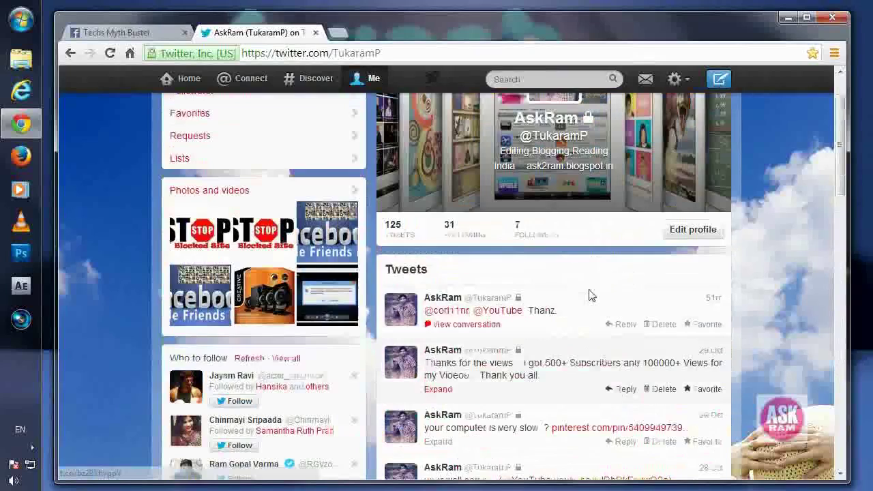
{"action": "scroll", "coordinate": [591, 295], "scroll_direction": "up", "scroll_amount": 1}
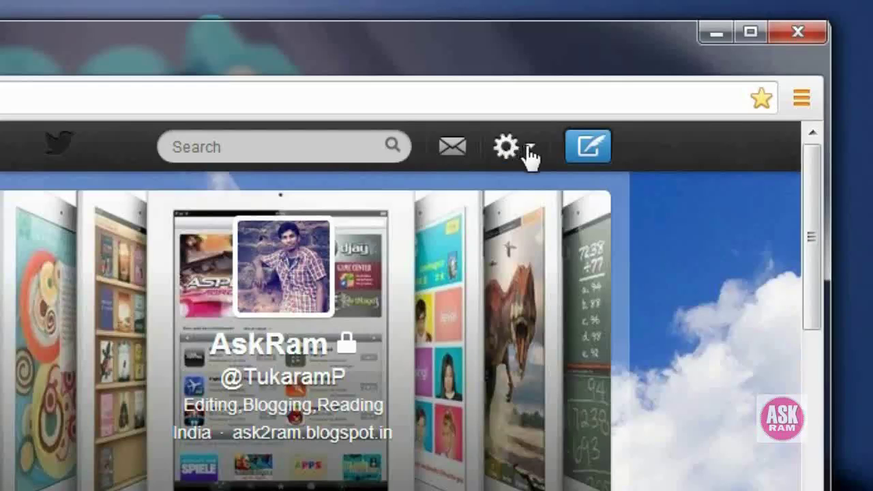
{"action": "left_click", "coordinate": [531, 153]}
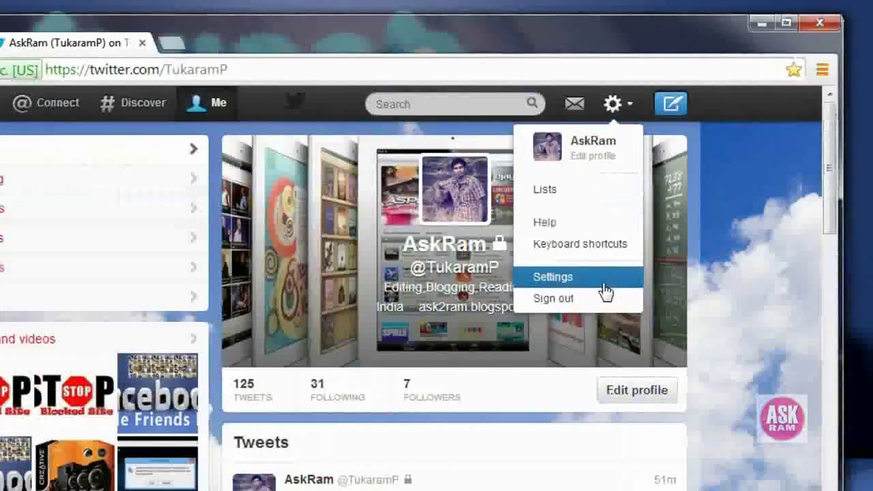
{"action": "left_click", "coordinate": [604, 287]}
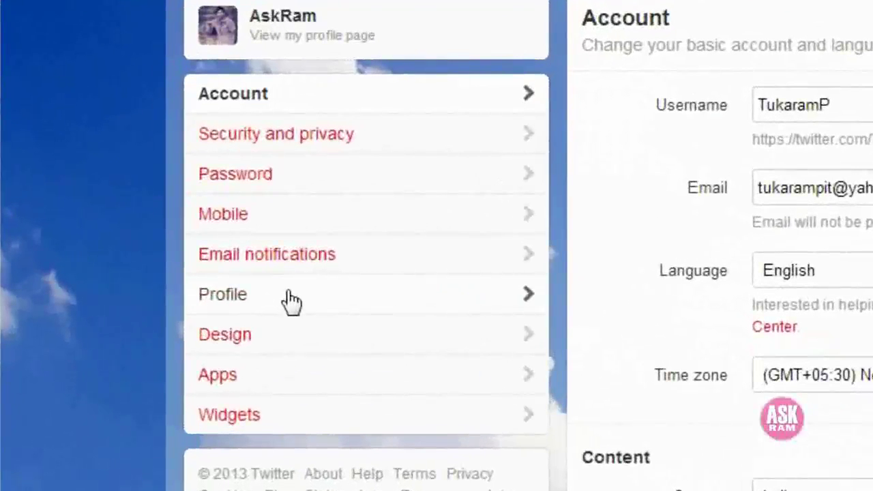
In Profile settings, start connecting the Twitter account to Facebook.
{"action": "left_click", "coordinate": [290, 301]}
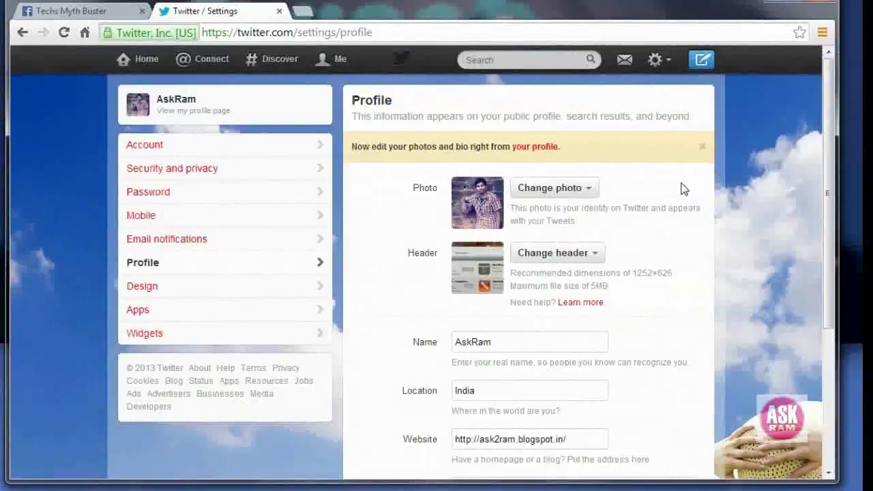
{"action": "scroll", "coordinate": [683, 189], "scroll_direction": "down", "scroll_amount": 1}
{"action": "scroll", "coordinate": [680, 191], "scroll_direction": "down", "scroll_amount": 2}
{"action": "scroll", "coordinate": [676, 197], "scroll_direction": "up", "scroll_amount": 1}
{"action": "scroll", "coordinate": [679, 225], "scroll_direction": "down", "scroll_amount": 1}
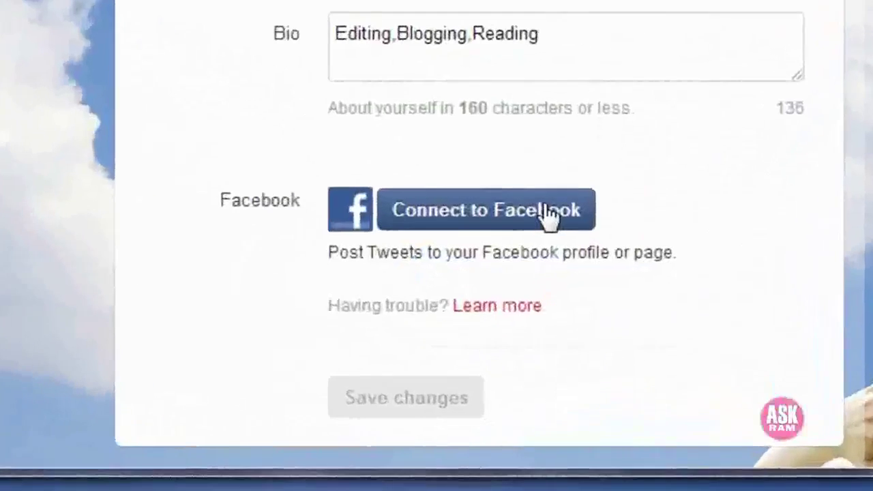
{"action": "left_click", "coordinate": [548, 214]}
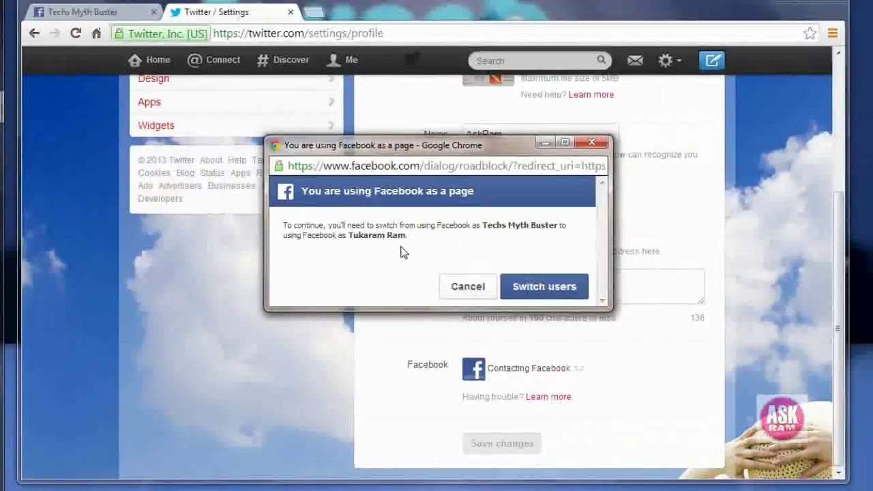
{"action": "left_click", "coordinate": [535, 288]}
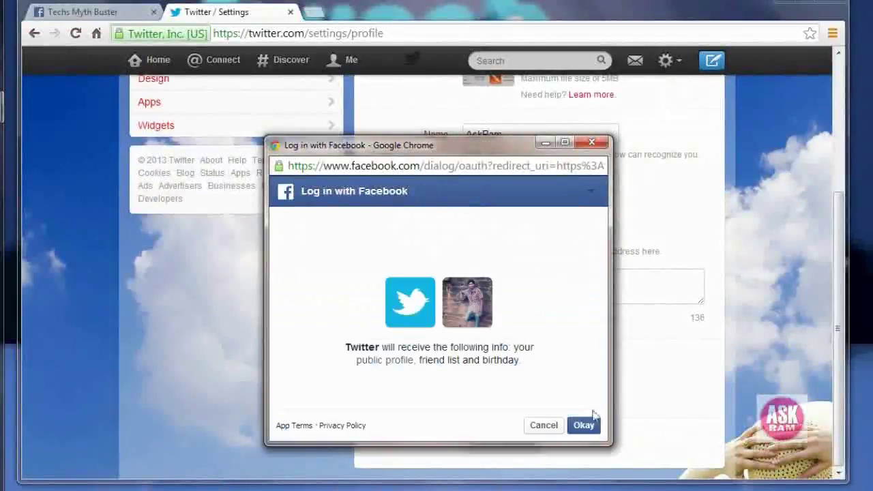
{"action": "left_click", "coordinate": [584, 425]}
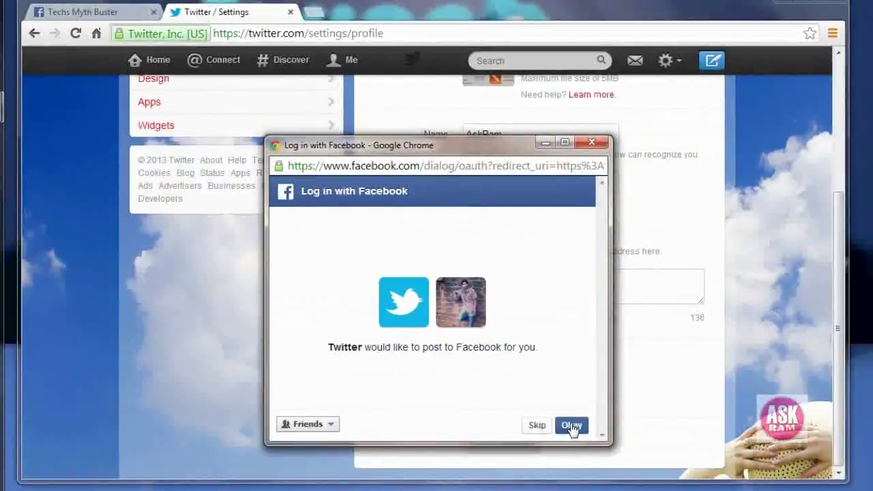
{"action": "left_click", "coordinate": [572, 427]}
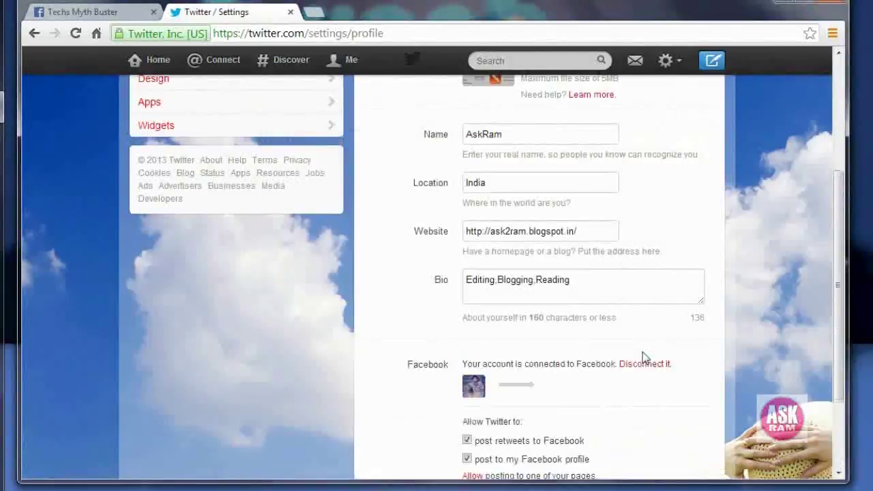
Allow Twitter to manage Facebook Pages so tweets can post to a page.
{"action": "scroll", "coordinate": [643, 361], "scroll_direction": "down", "scroll_amount": 2}
{"action": "scroll", "coordinate": [643, 360], "scroll_direction": "down", "scroll_amount": 1}
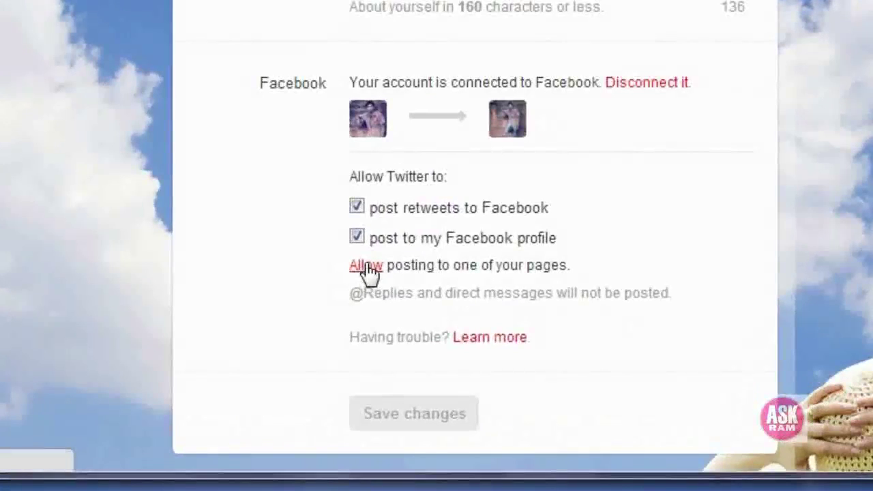
{"action": "left_click", "coordinate": [367, 266]}
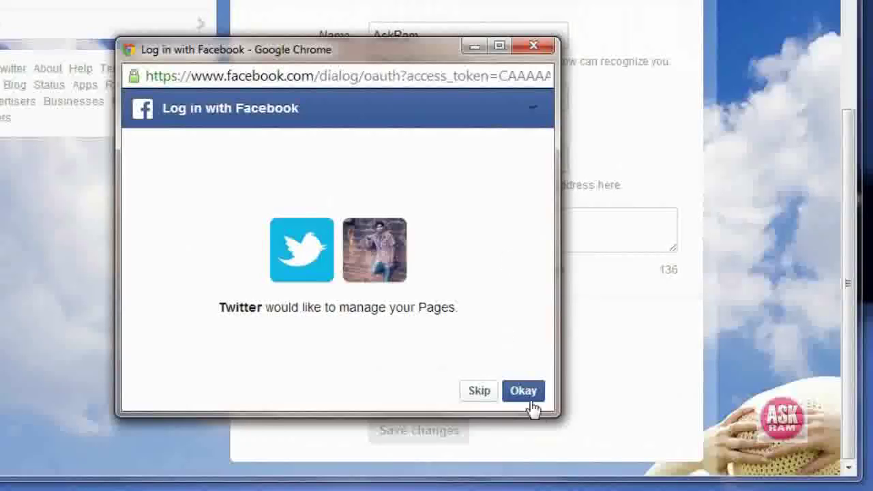
{"action": "left_click", "coordinate": [529, 395]}
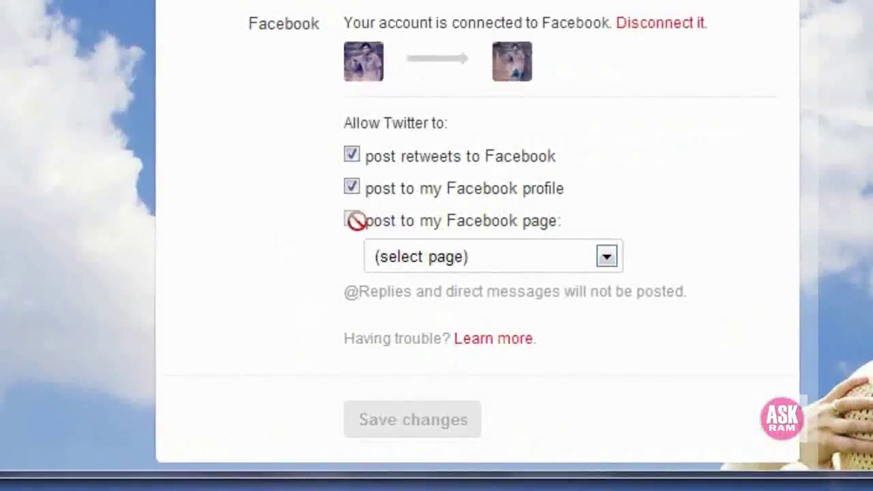
Select Techs Myth Buster as the Facebook page that receives tweets.
{"action": "left_click", "coordinate": [496, 259]}
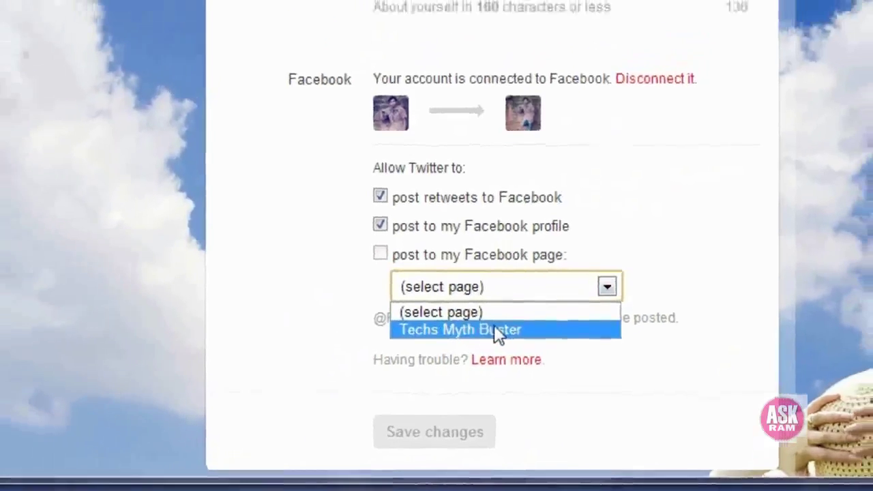
{"action": "left_click", "coordinate": [501, 307]}
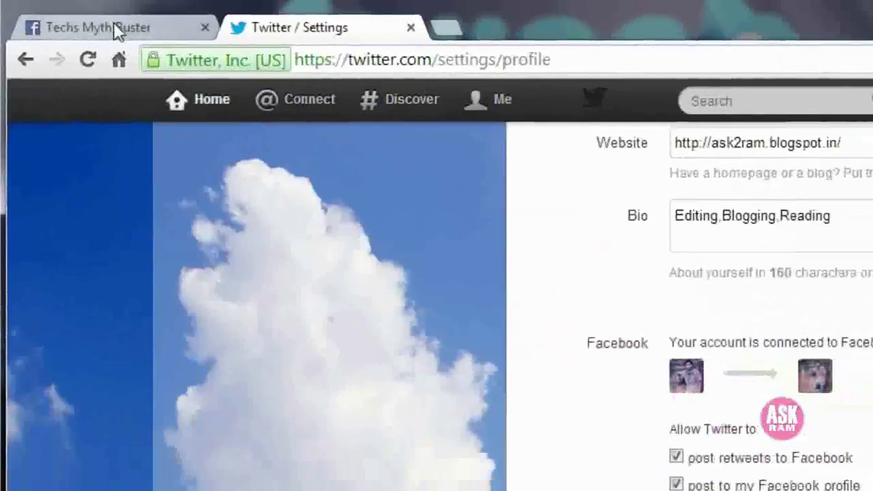
{"action": "left_click", "coordinate": [75, 18]}
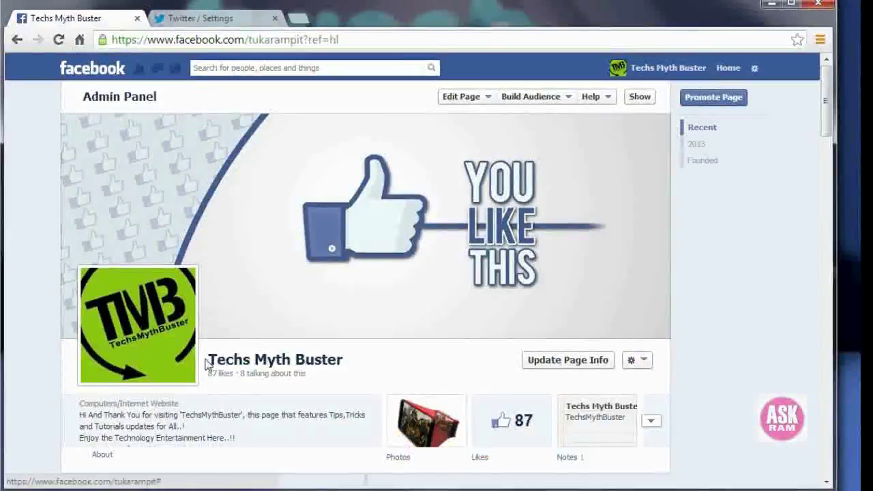
{"action": "left_click_drag", "start_coordinate": [208, 361], "coordinate": [375, 356]}
{"action": "left_click", "coordinate": [362, 385]}
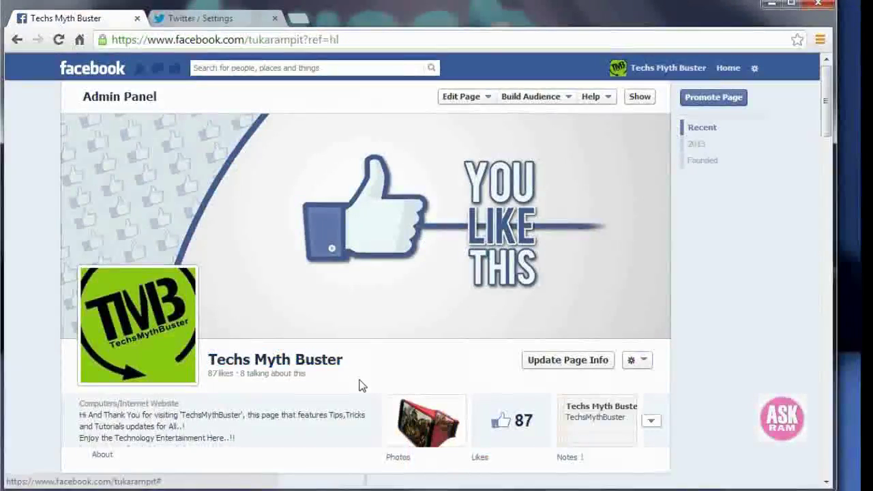
{"action": "left_click", "coordinate": [195, 18]}
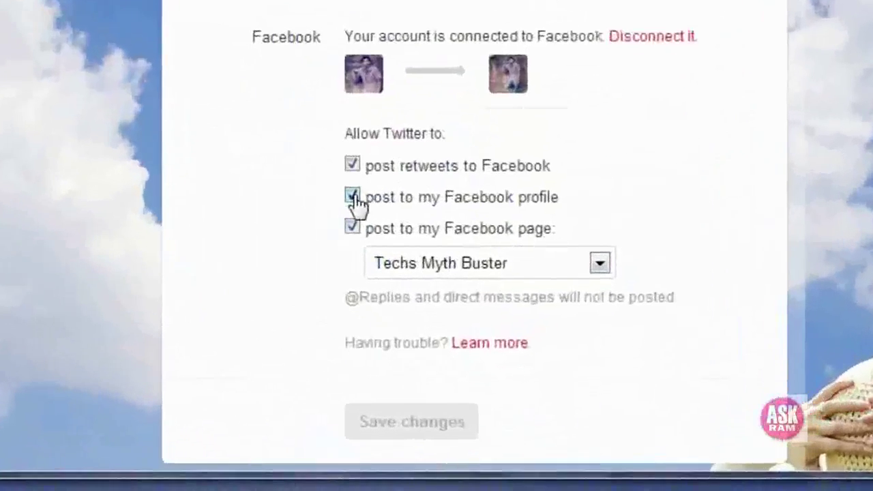
Uncheck posting tweets to the personal Facebook profile.
{"action": "left_click", "coordinate": [453, 325]}
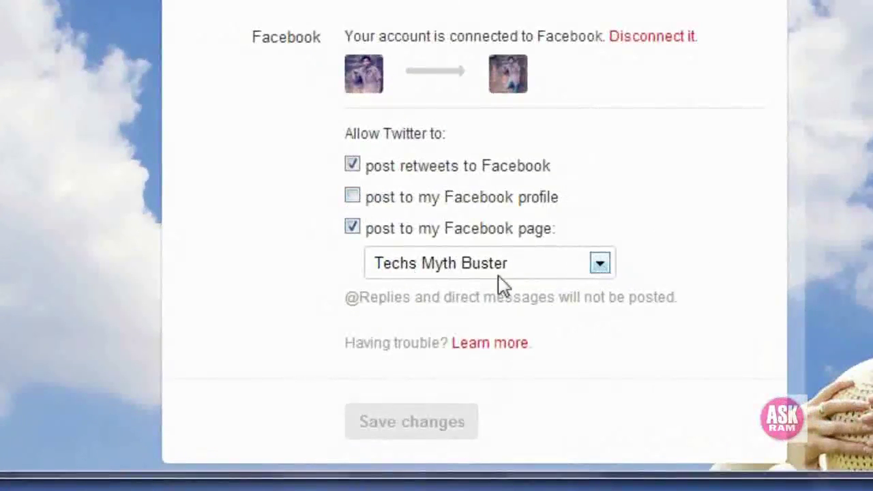
{"action": "scroll", "coordinate": [705, 277], "scroll_direction": "down", "scroll_amount": 1}
{"action": "scroll", "coordinate": [611, 330], "scroll_direction": "up", "scroll_amount": 2}
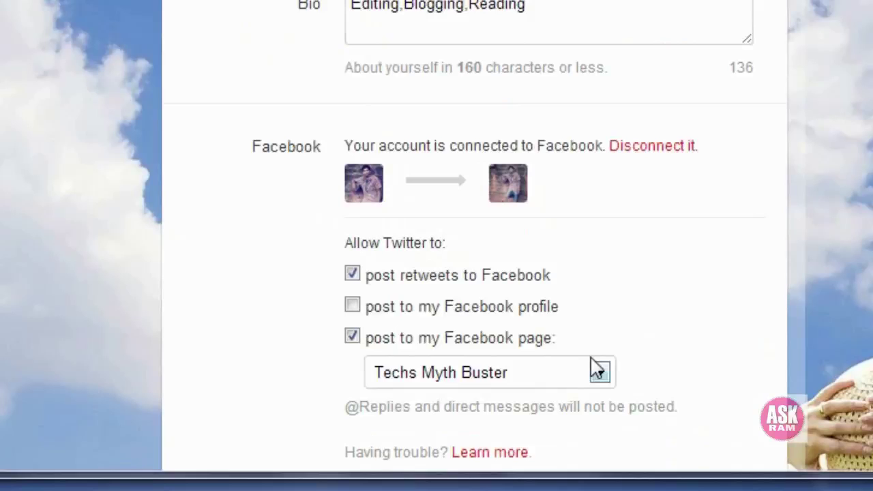
{"action": "scroll", "coordinate": [584, 351], "scroll_direction": "up", "scroll_amount": 2}
{"action": "scroll", "coordinate": [584, 351], "scroll_direction": "down", "scroll_amount": 3}
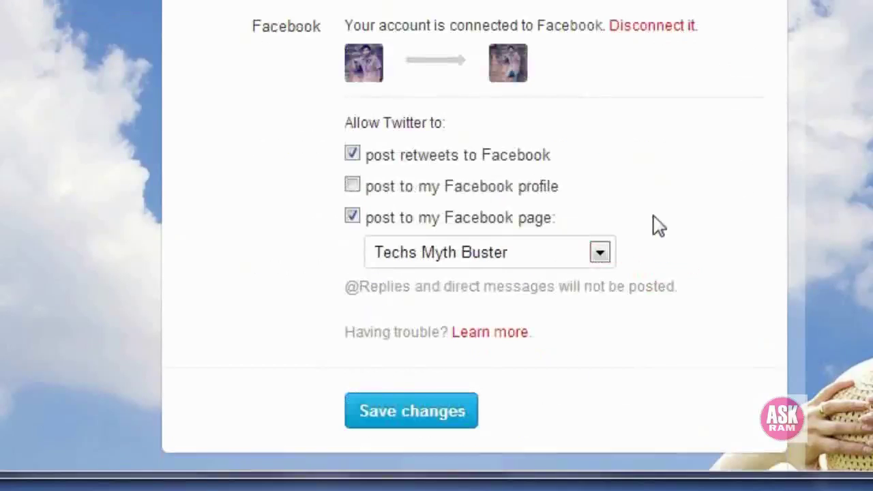
{"action": "scroll", "coordinate": [685, 246], "scroll_direction": "up", "scroll_amount": 2}
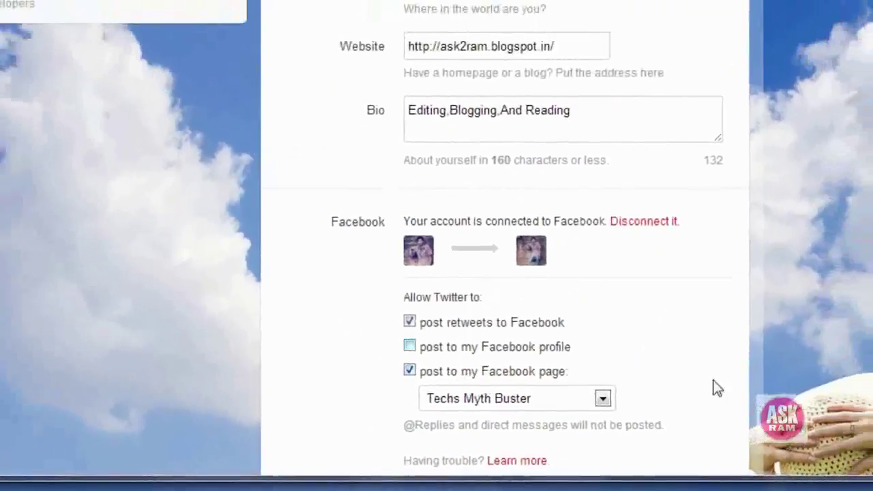
{"action": "scroll", "coordinate": [528, 408], "scroll_direction": "down", "scroll_amount": 2}
Save the Facebook sharing changes and reopen the Profile settings.
{"action": "left_click", "coordinate": [460, 428]}
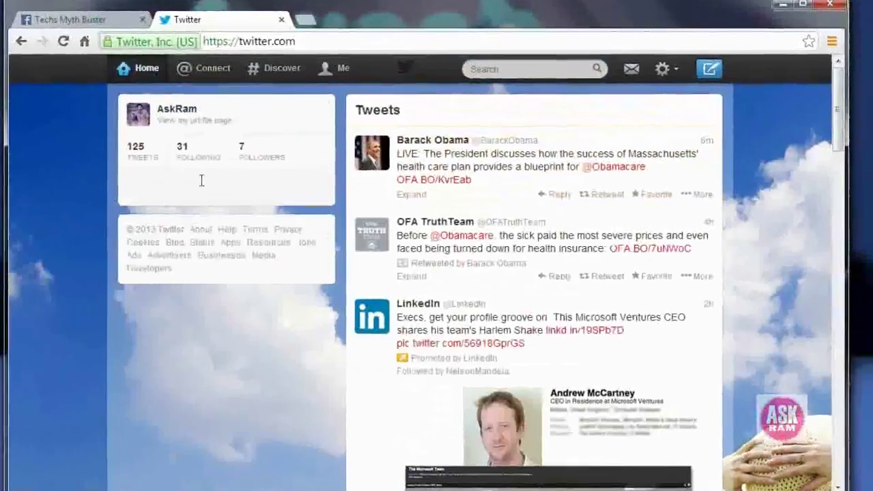
{"action": "left_click", "coordinate": [665, 71]}
{"action": "left_click", "coordinate": [633, 213]}
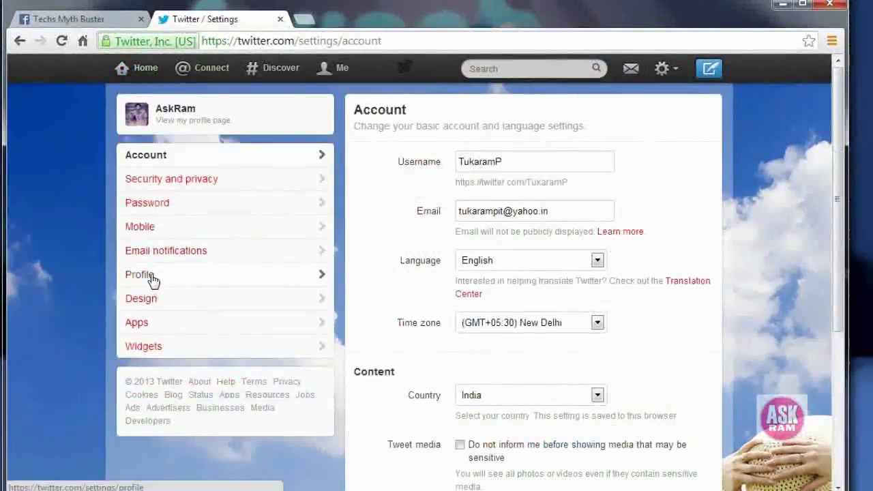
{"action": "left_click", "coordinate": [152, 277]}
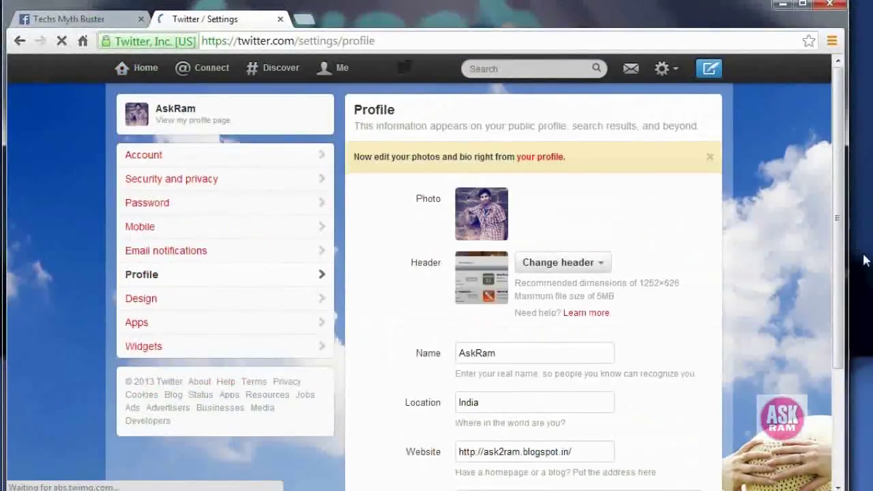
Check that the Techs Myth Buster page posting options persisted in the Facebook section.
{"action": "scroll", "coordinate": [741, 304], "scroll_direction": "down", "scroll_amount": 2}
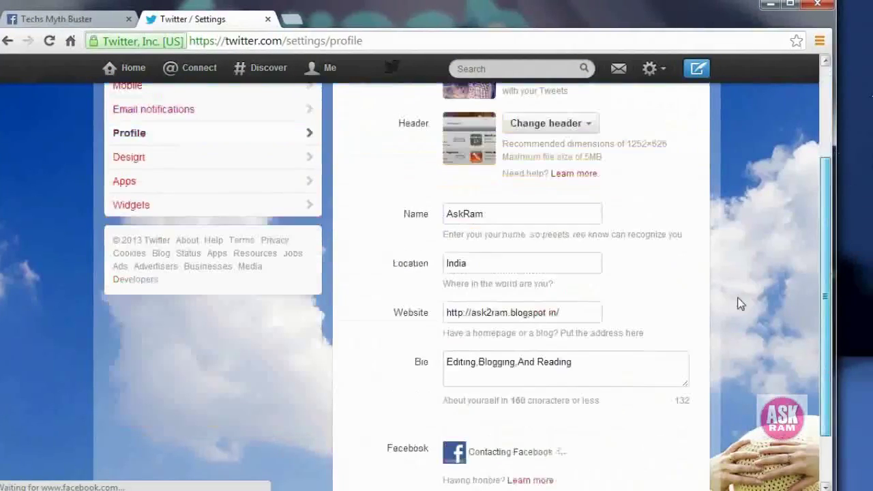
{"action": "scroll", "coordinate": [741, 304], "scroll_direction": "down", "scroll_amount": 1}
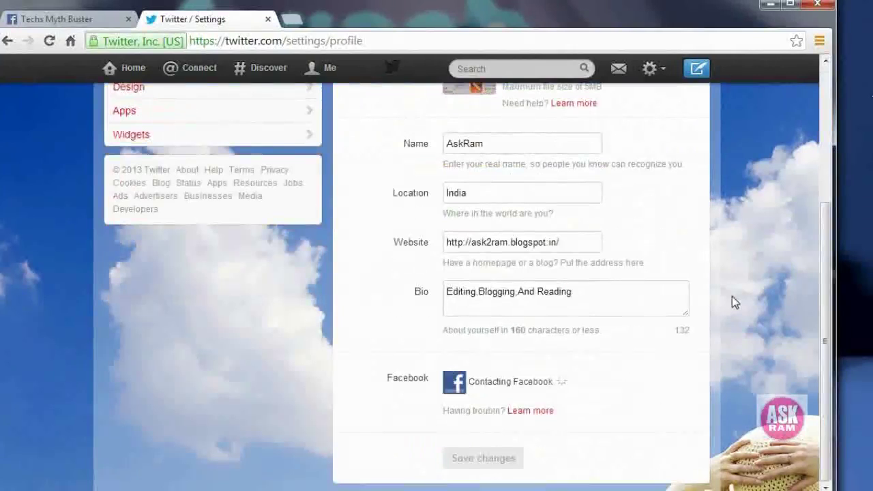
{"action": "scroll", "coordinate": [732, 296], "scroll_direction": "down", "scroll_amount": 1}
{"action": "scroll", "coordinate": [732, 298], "scroll_direction": "down", "scroll_amount": 1}
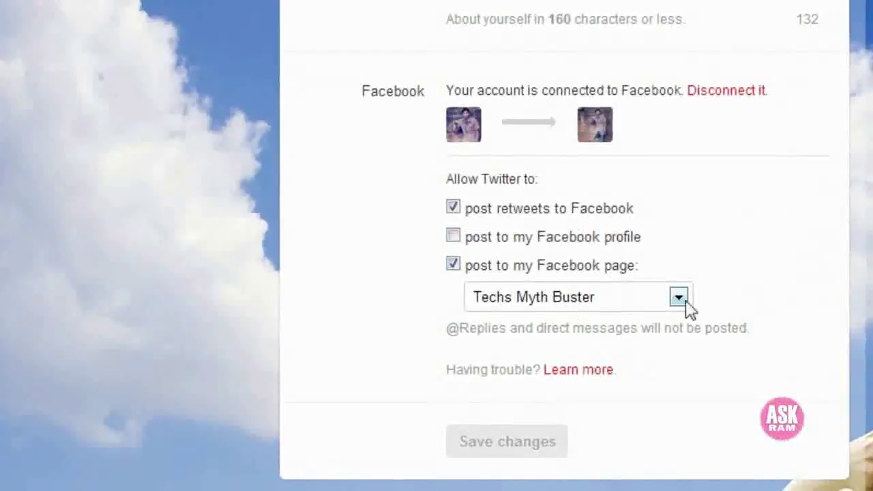
{"action": "scroll", "coordinate": [681, 304], "scroll_direction": "up", "scroll_amount": 4}
{"action": "scroll", "coordinate": [682, 300], "scroll_direction": "up", "scroll_amount": 3}
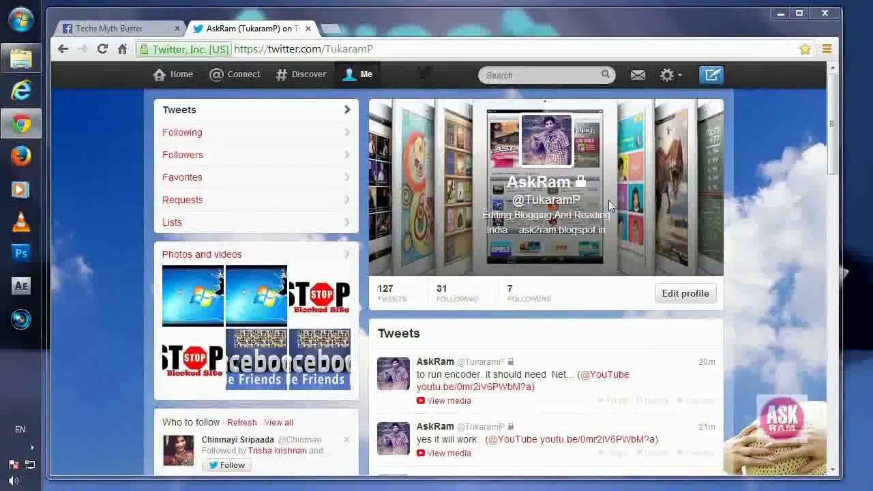
Tweet "Hi friends .. now see my tweets on my fb page".
{"action": "left_click", "coordinate": [710, 75]}
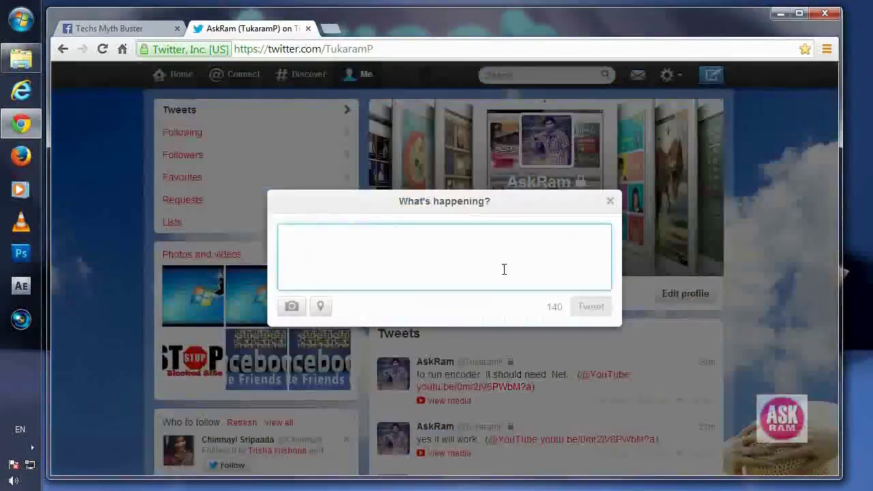
{"action": "type", "text": "Hi "}
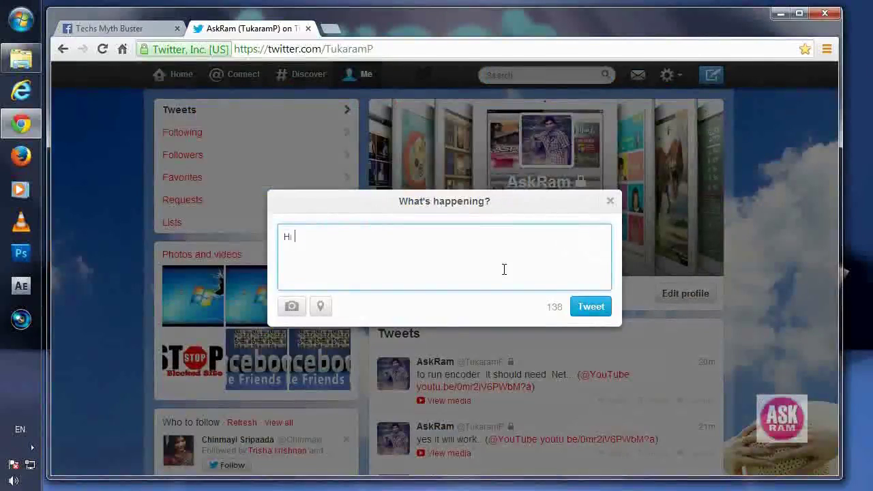
{"action": "type", "text": "fr"}
{"action": "type", "text": "iends .. now s"}
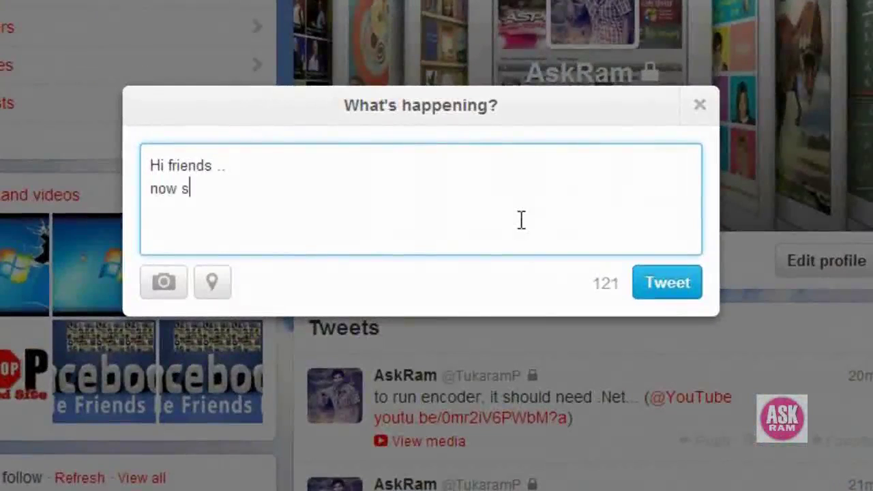
{"action": "type", "text": "ee my tweets on my fb page..."}
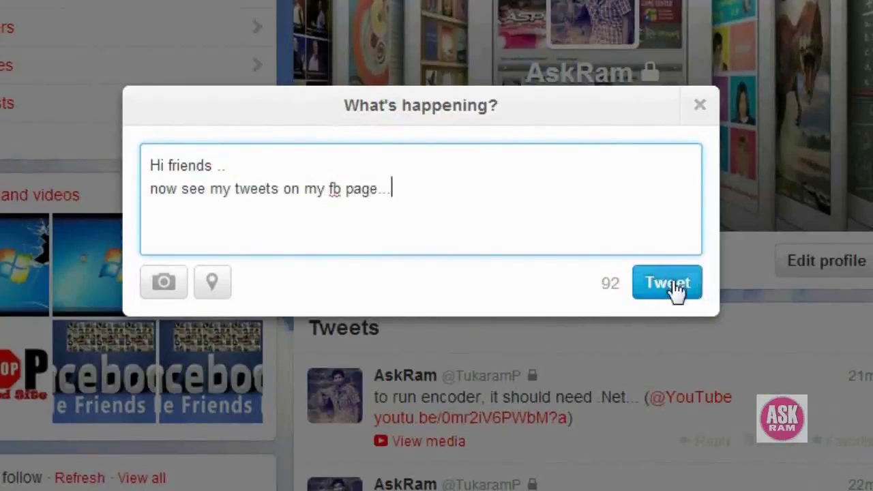
{"action": "left_click", "coordinate": [671, 291]}
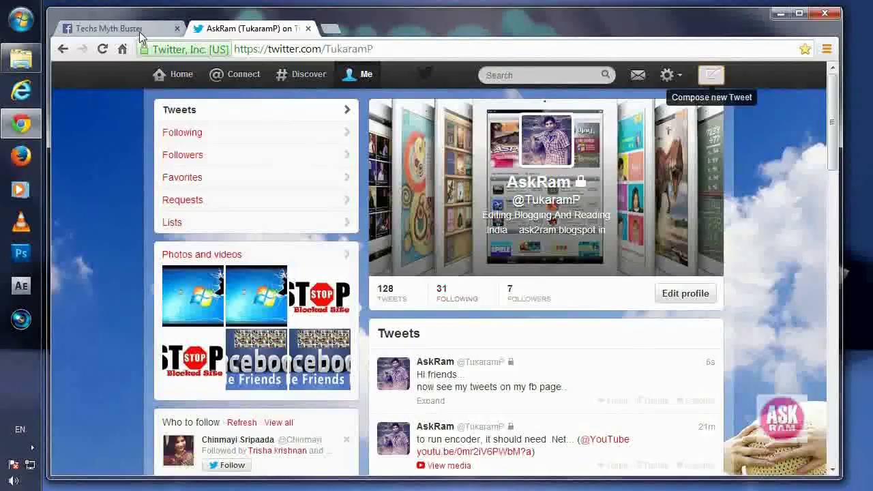
Find the "Hi friends" tweet on the Techs Myth Buster Facebook timeline.
{"action": "left_click", "coordinate": [109, 28]}
{"action": "scroll", "coordinate": [547, 328], "scroll_direction": "down", "scroll_amount": 2}
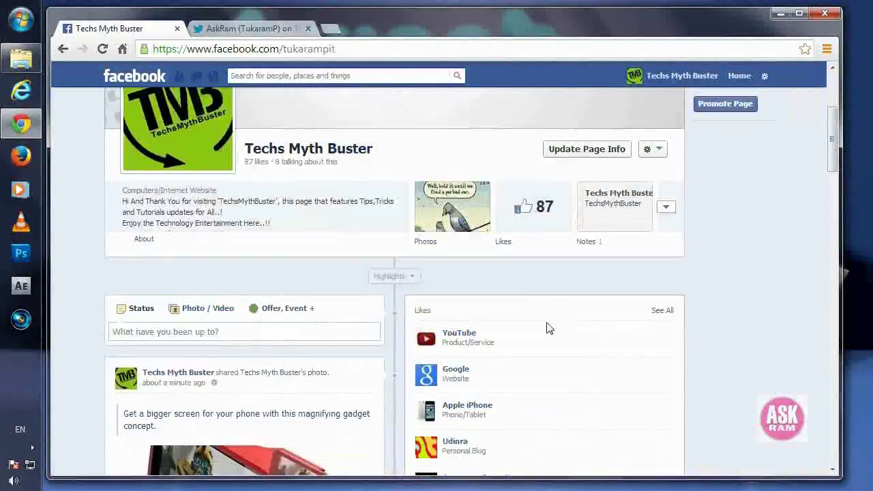
{"action": "scroll", "coordinate": [553, 294], "scroll_direction": "up", "scroll_amount": 3}
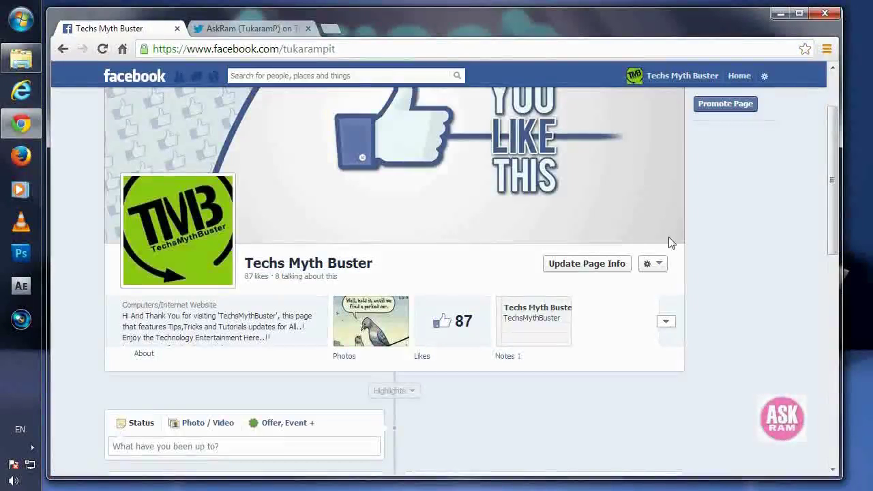
{"action": "scroll", "coordinate": [793, 179], "scroll_direction": "down", "scroll_amount": 3}
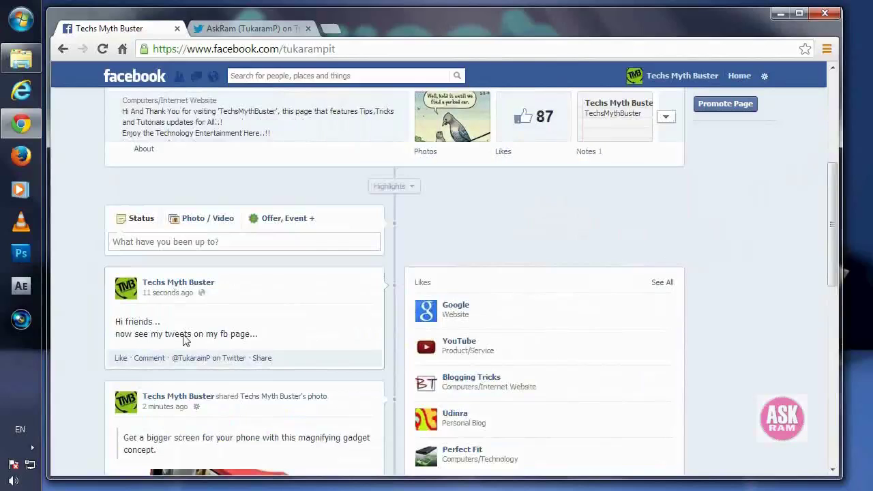